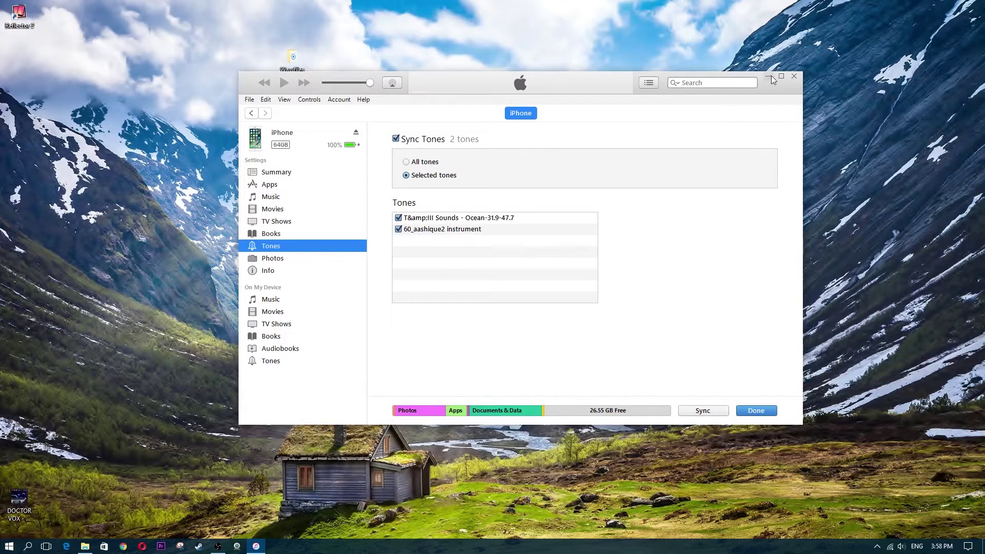
Minimize the iTunes window and reposition the DOCTOR VOX - Frontier song file on the desktop
left_click(770, 78)
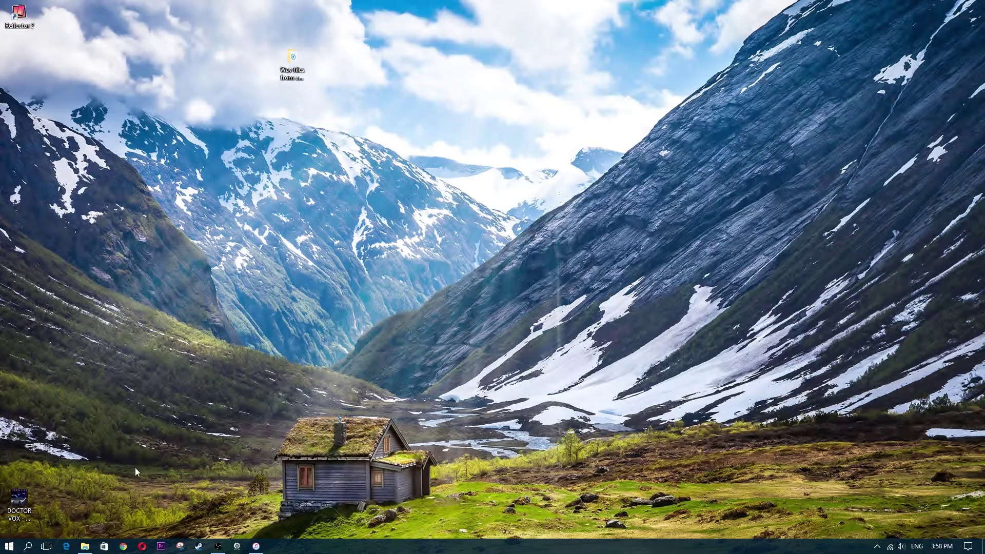
left_click_drag(21, 500, 82, 362)
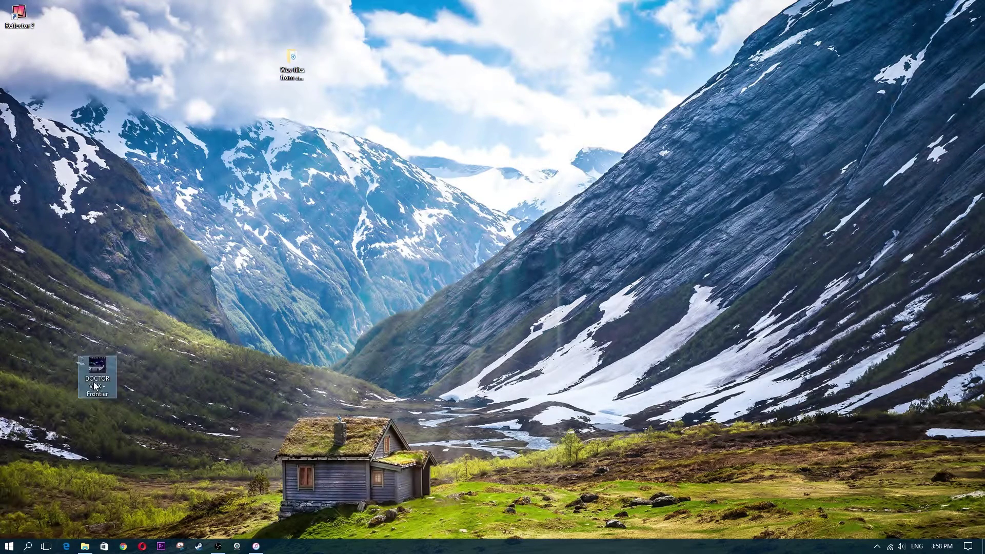
left_click_drag(92, 390, 99, 340)
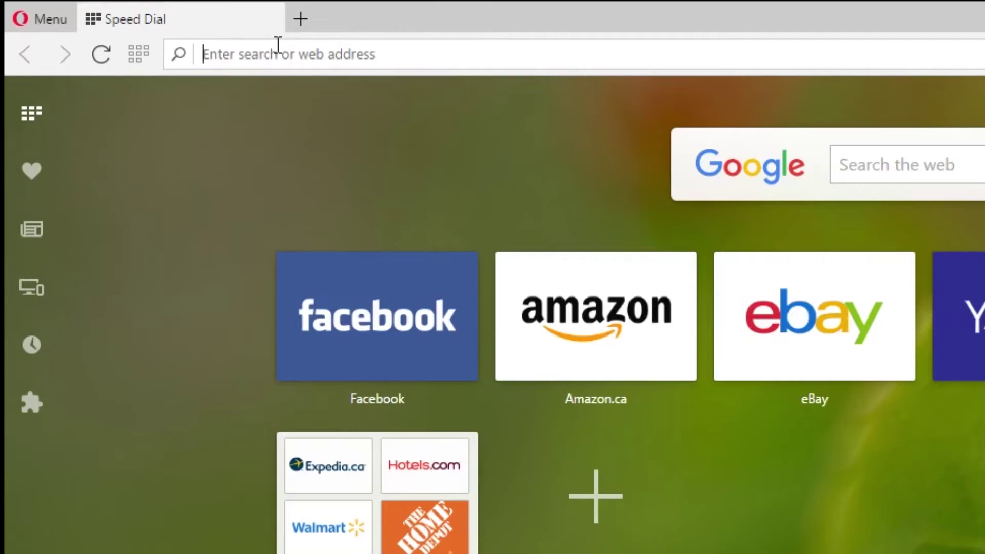
Open ringer.org in a browser window beside the desktop and upload the DOCTOR VOX - Frontier.mp3 file to it
type("ringer.org")
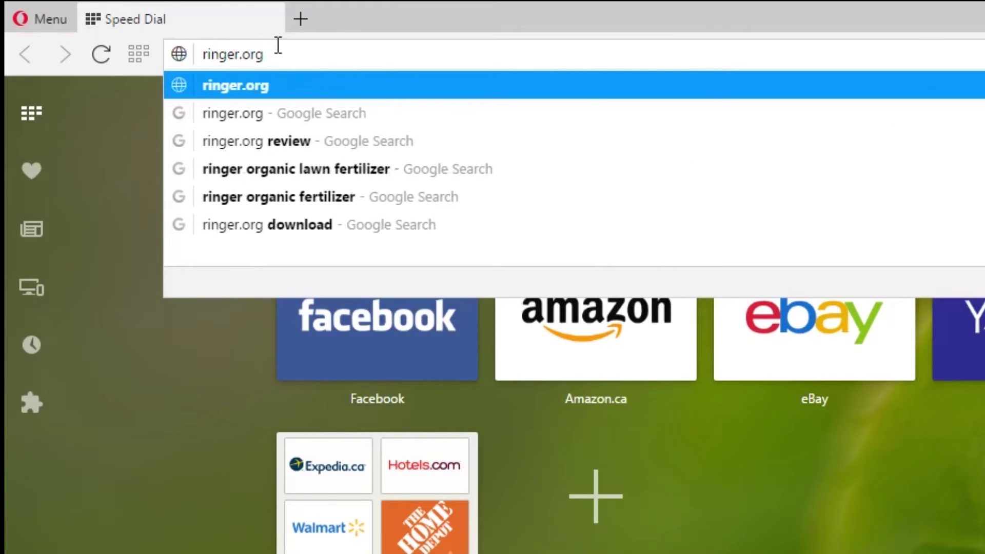
key("Return")
key("super+Right")
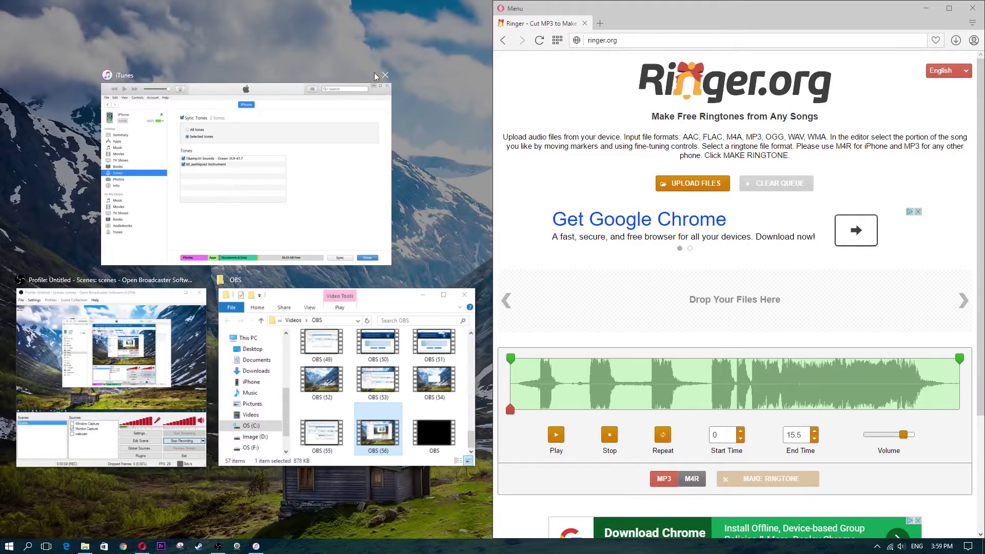
left_click(449, 26)
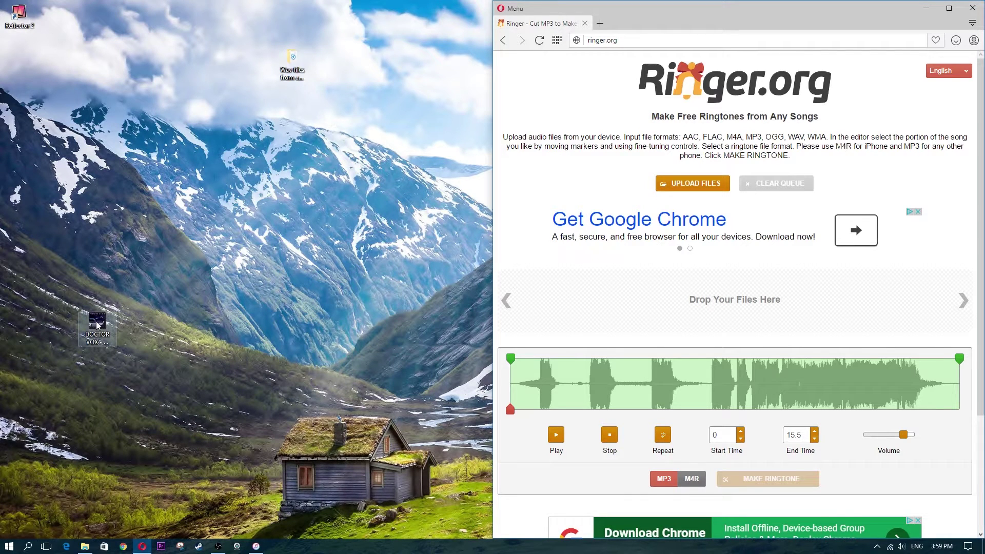
left_click_drag(105, 331, 721, 303)
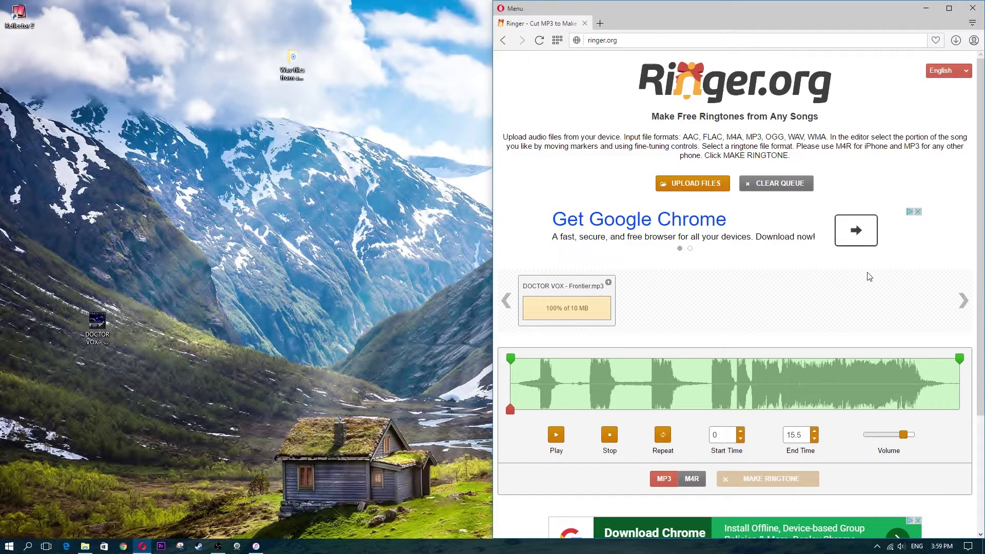
scroll(867, 272, "down", 1)
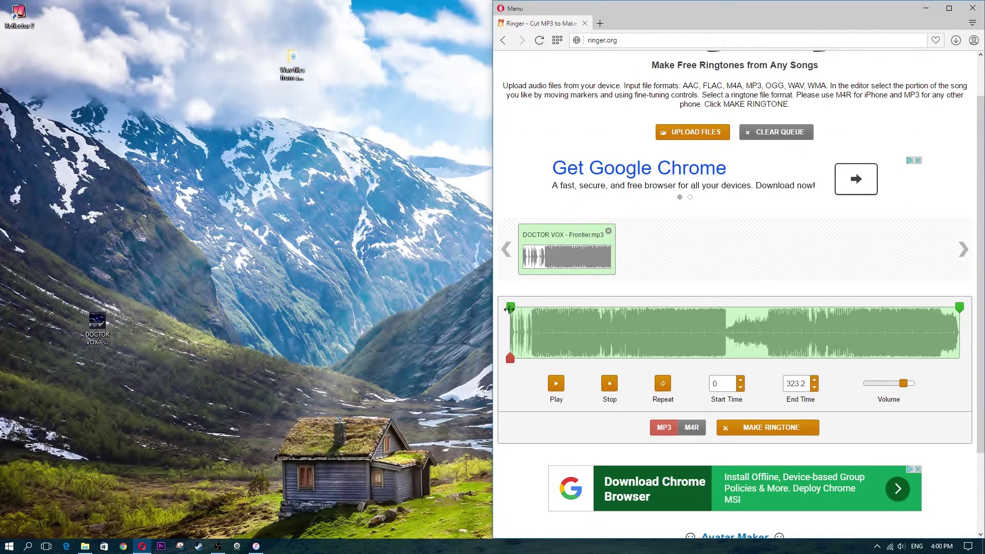
Set the clip to run from about 65.1 to 87.3 seconds and preview it
mouse_move(961, 305)
left_mouse_down()
mouse_move(811, 331)
mouse_move(633, 334)
left_mouse_up()
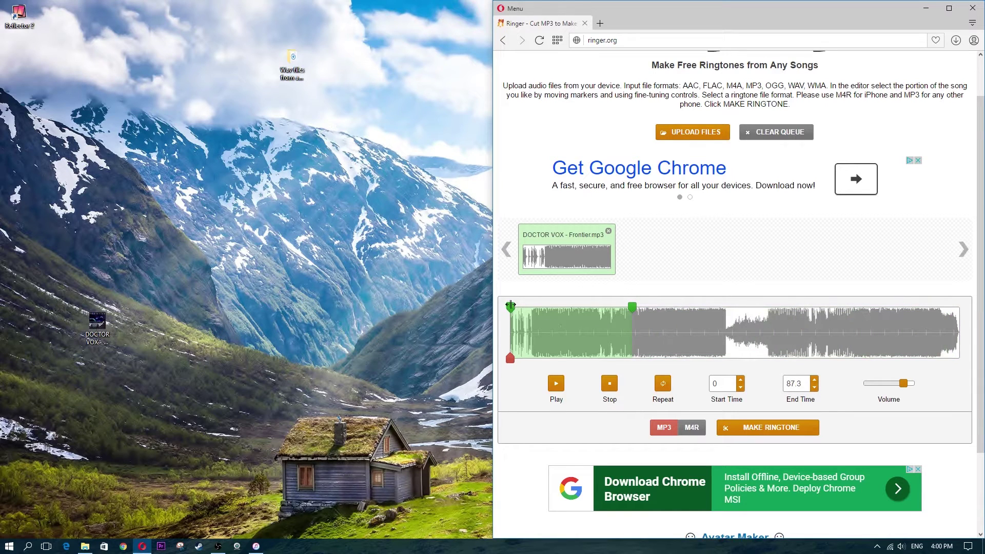
left_click_drag(511, 307, 602, 311)
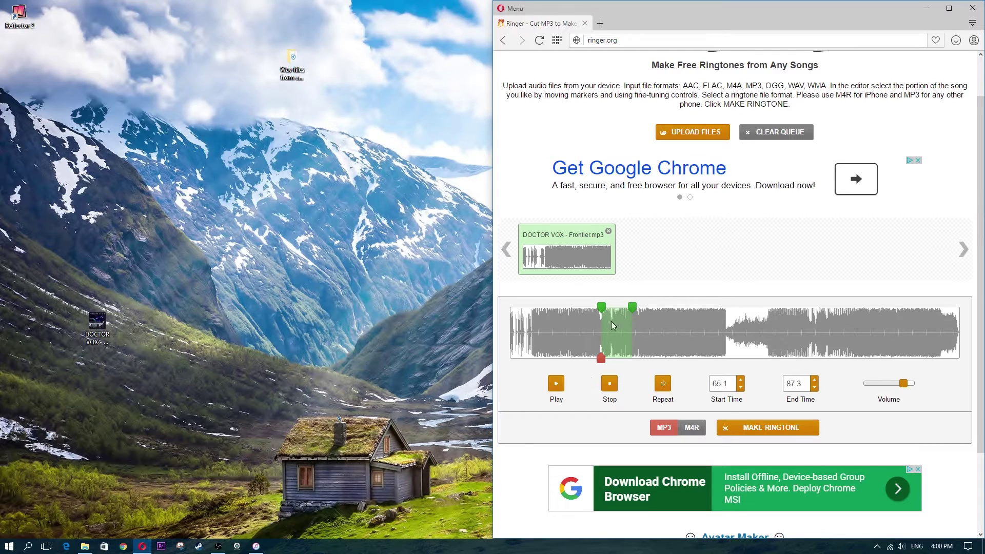
left_click(556, 389)
left_click(557, 388)
Set the clip to run from about 155.5 to 185.4 seconds and preview it
mouse_move(631, 304)
left_mouse_down()
mouse_move(771, 306)
mouse_move(771, 291)
left_mouse_up()
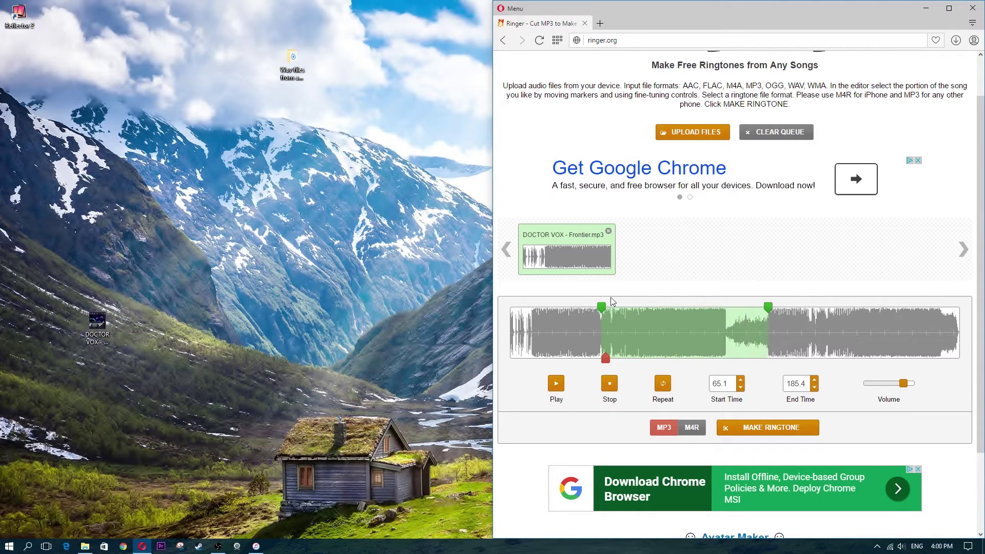
mouse_move(604, 308)
left_mouse_down()
mouse_move(715, 308)
mouse_move(731, 297)
left_mouse_up()
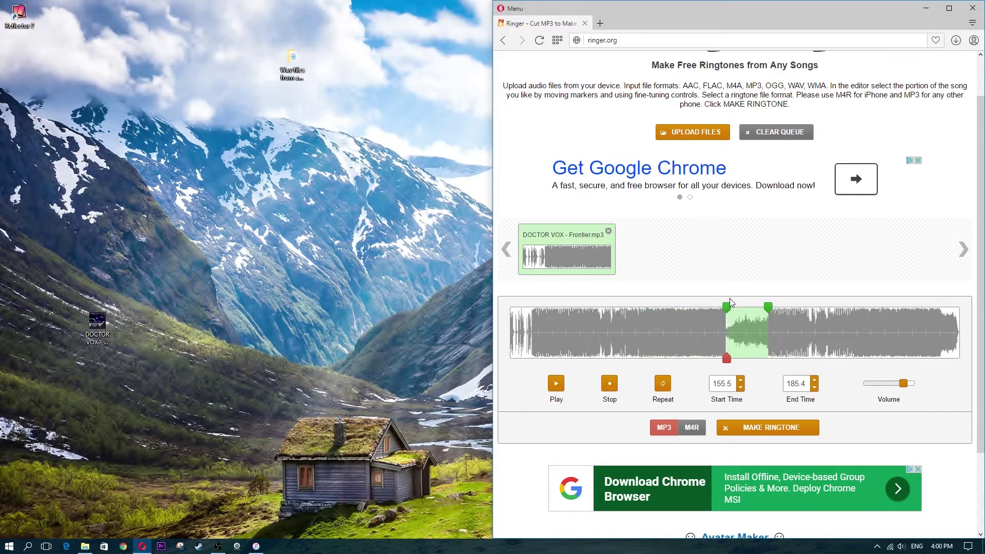
left_click(557, 387)
left_click(556, 388)
Set the clip to about 107.8 to 133.2 seconds and make the ringtone in M4R format
left_click_drag(726, 306, 661, 314)
left_click_drag(769, 306, 691, 322)
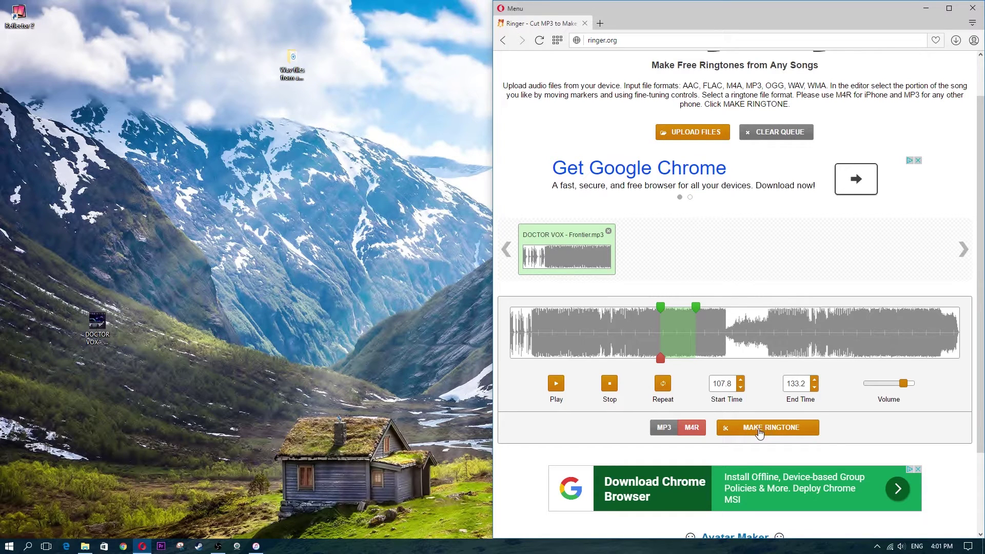
left_click(760, 431)
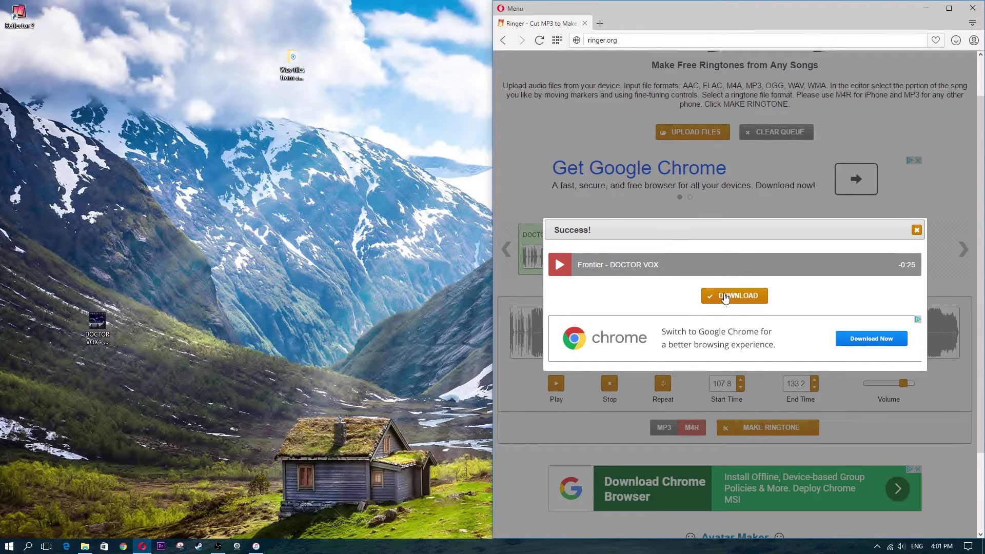
Download the finished M4R ringtone and move its file from the Downloads folder to the desktop
left_click(725, 298)
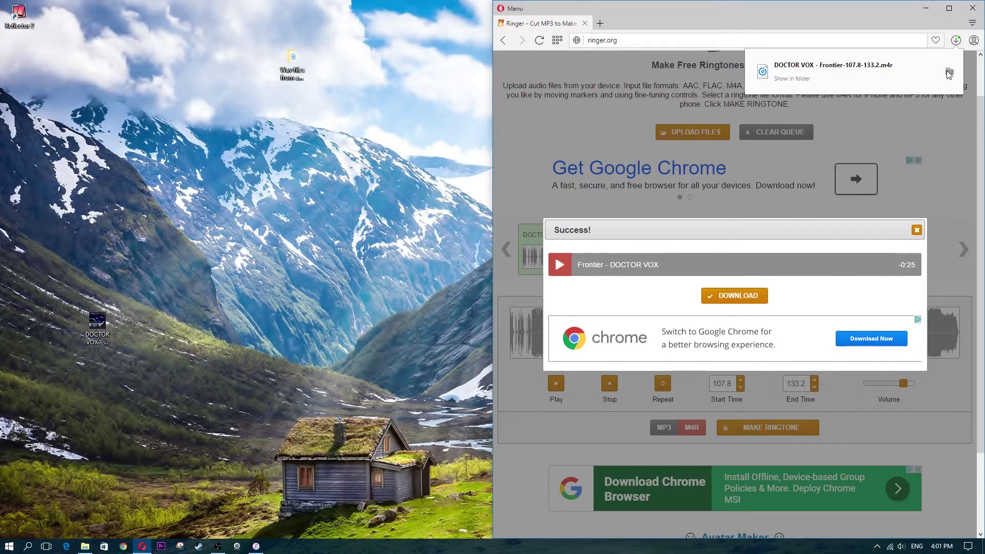
left_click(949, 75)
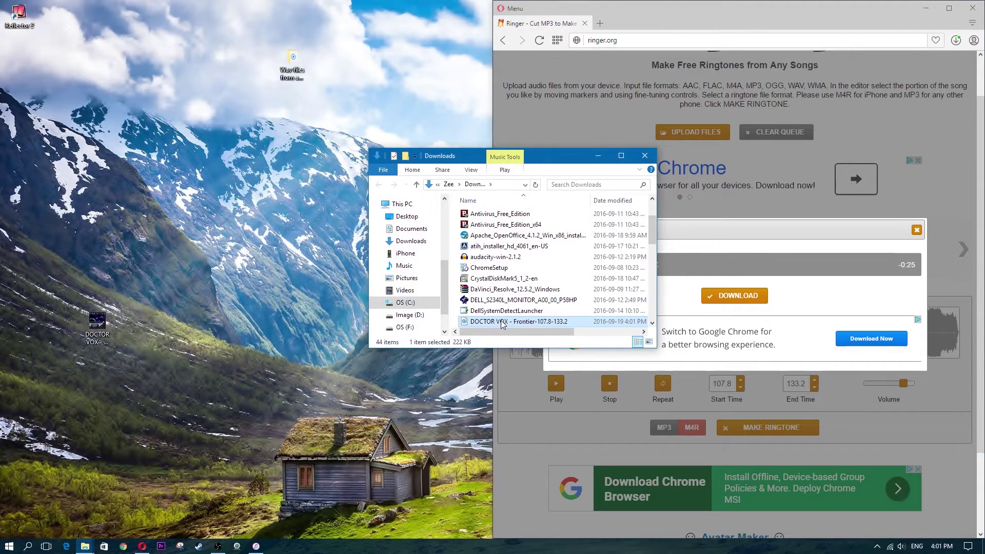
left_click_drag(501, 324, 134, 165)
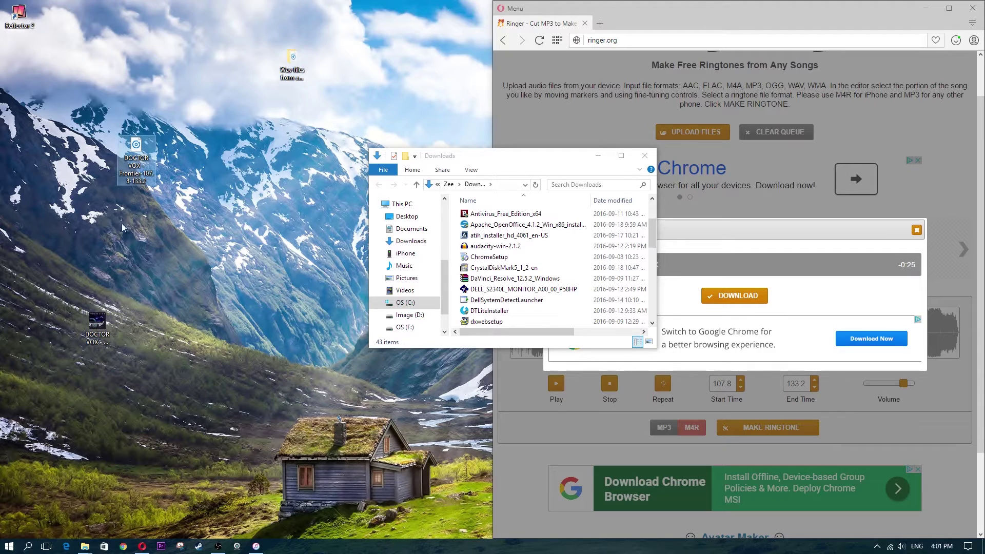
left_click(652, 160)
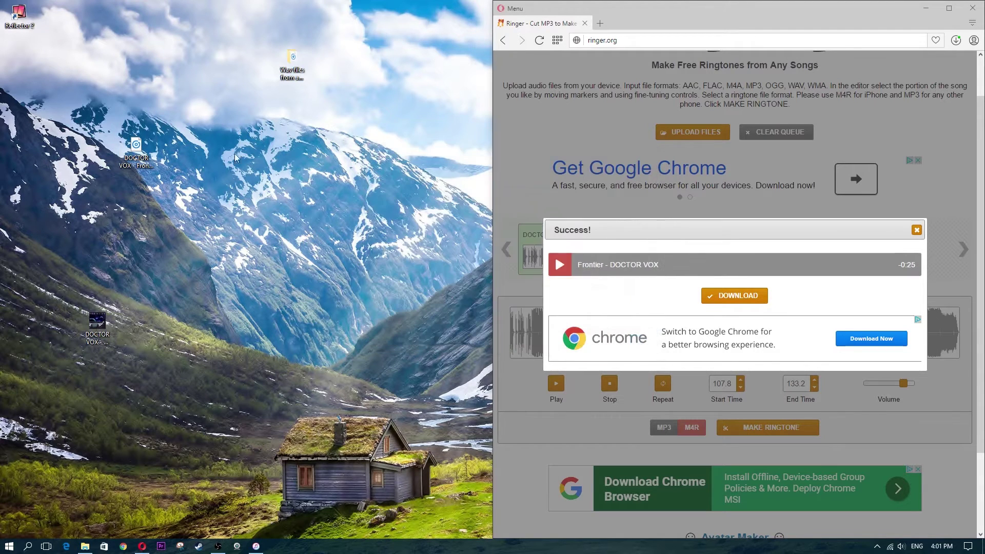
Rename the ringtone file on the desktop to Doc Vox Frontier
left_click(136, 166)
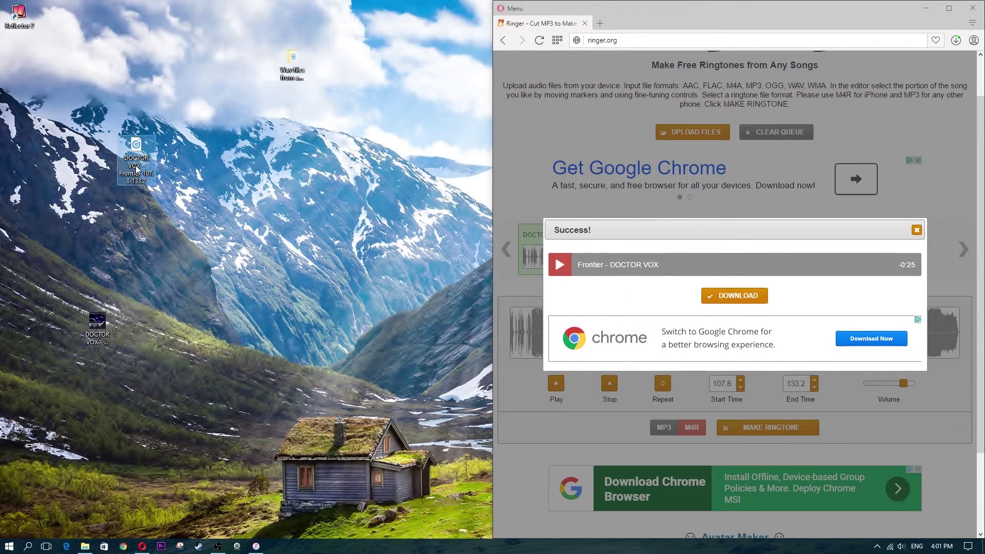
left_click(136, 172)
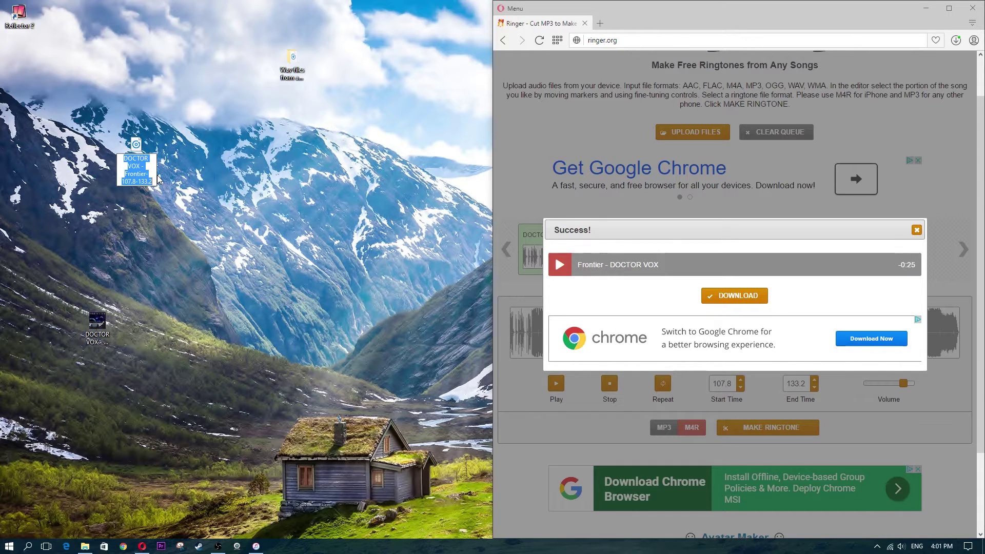
type("Doc Vox")
key("Return")
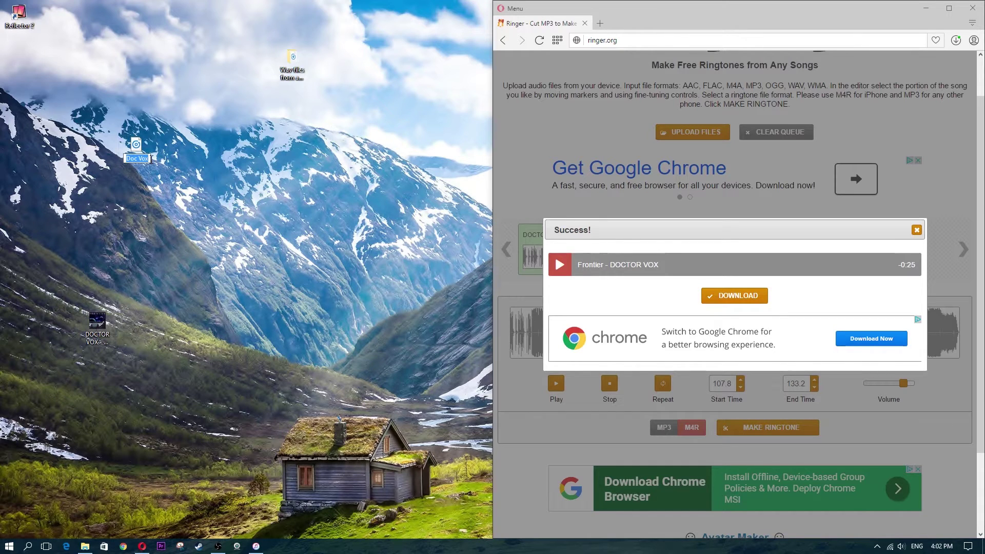
left_click(150, 158)
type("Frontier")
key("Return")
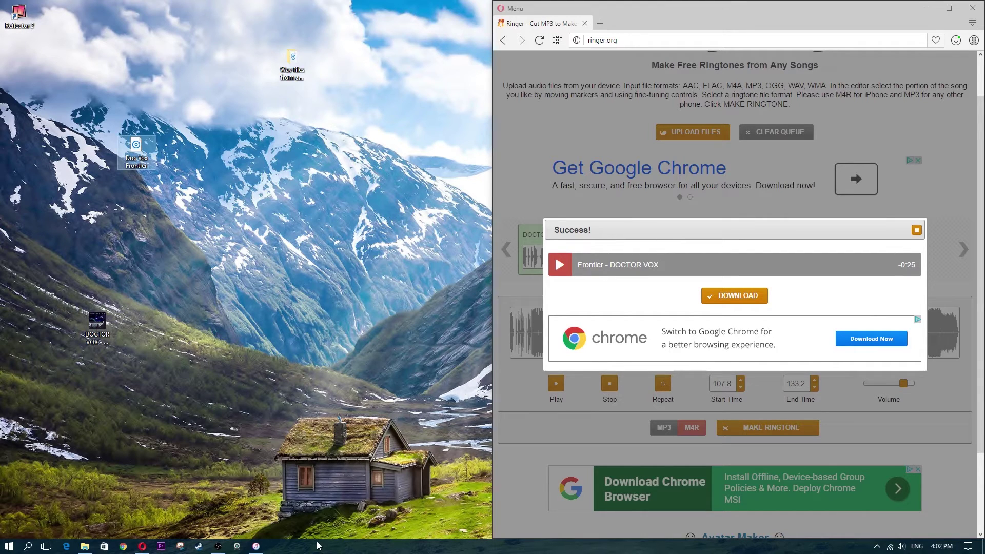
Switch to iTunes and move its window clear of the ringtone file on the desktop
left_click(257, 547)
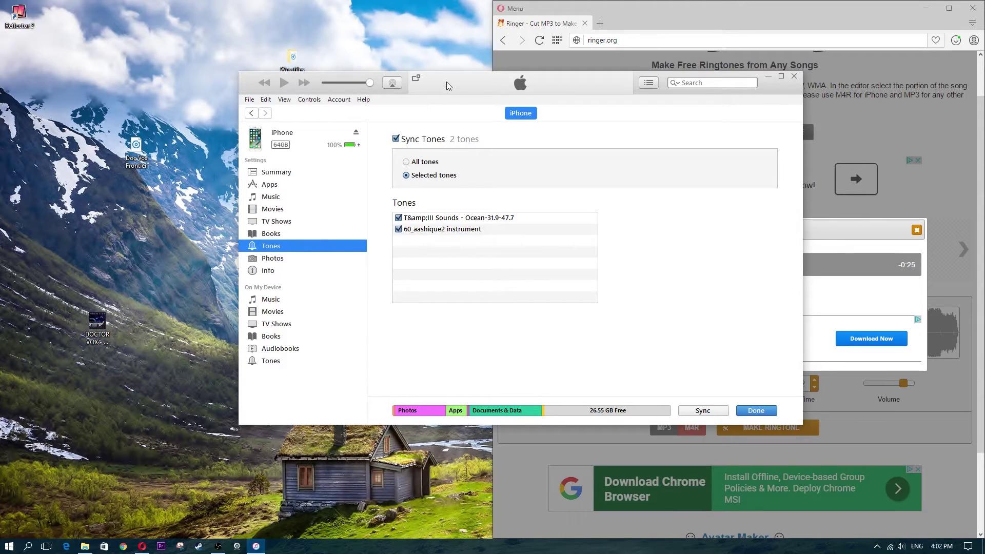
mouse_move(447, 82)
left_mouse_down()
mouse_move(484, 91)
mouse_move(455, 92)
left_mouse_up()
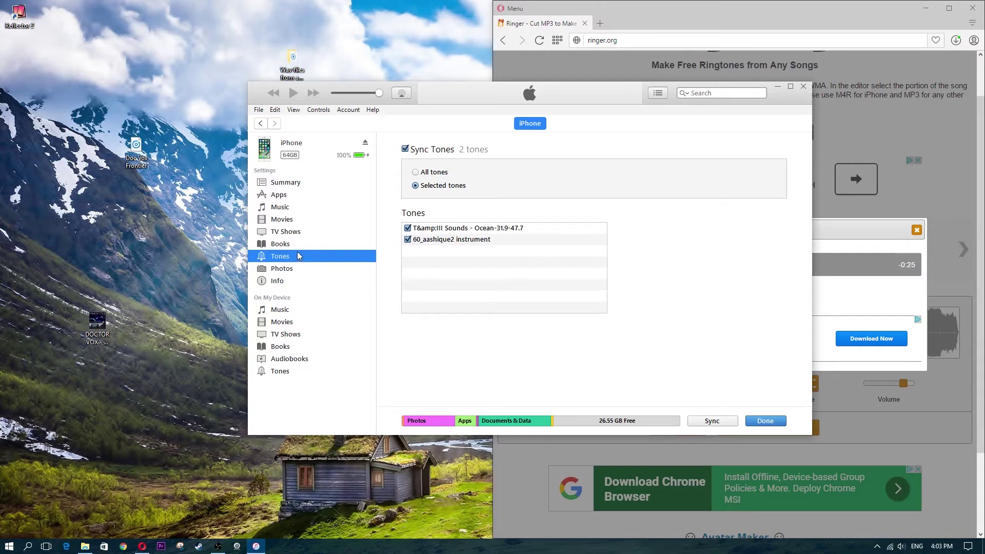
left_click_drag(441, 90, 519, 87)
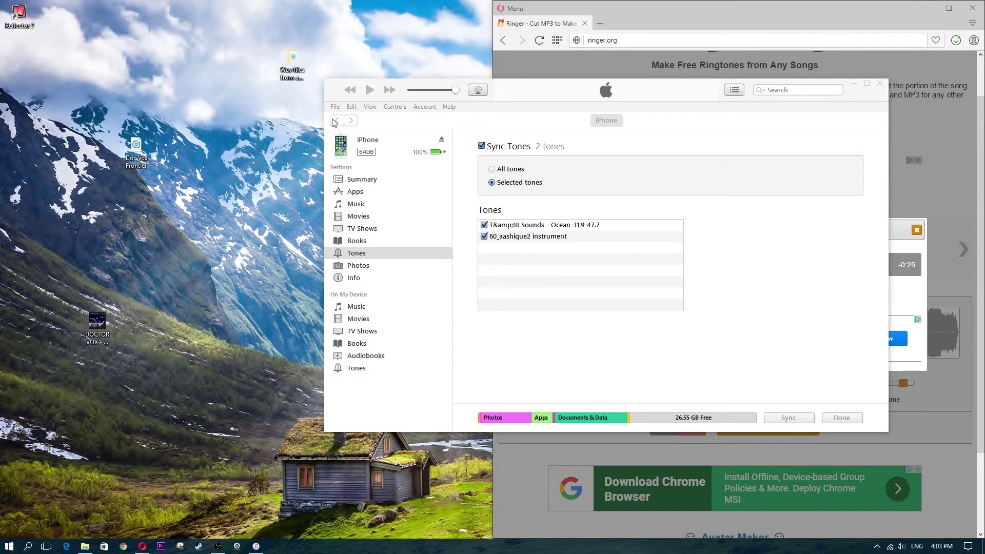
left_click_drag(543, 87, 507, 93)
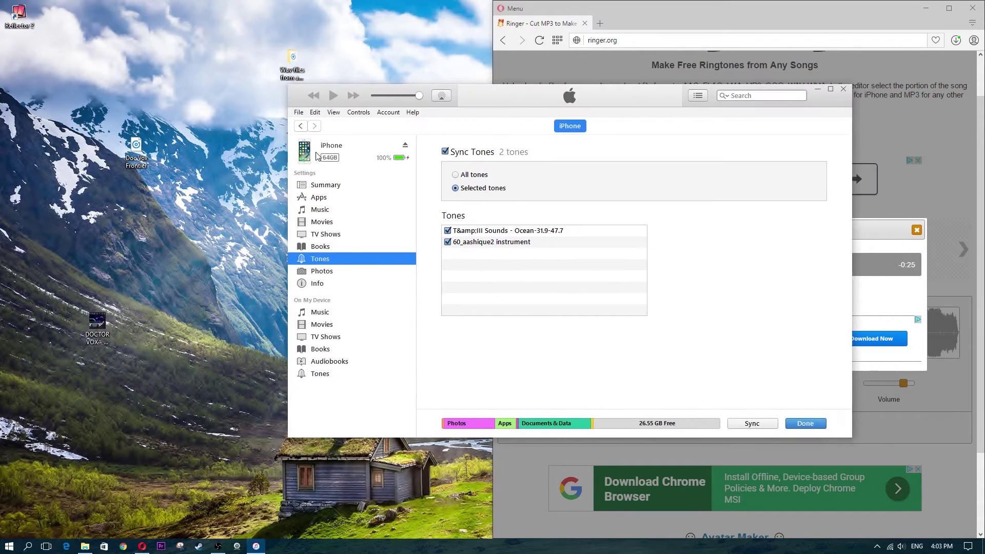
Go back from the iPhone's tone settings to the Music library and check that Tones is enabled among the listed media types
left_click(300, 126)
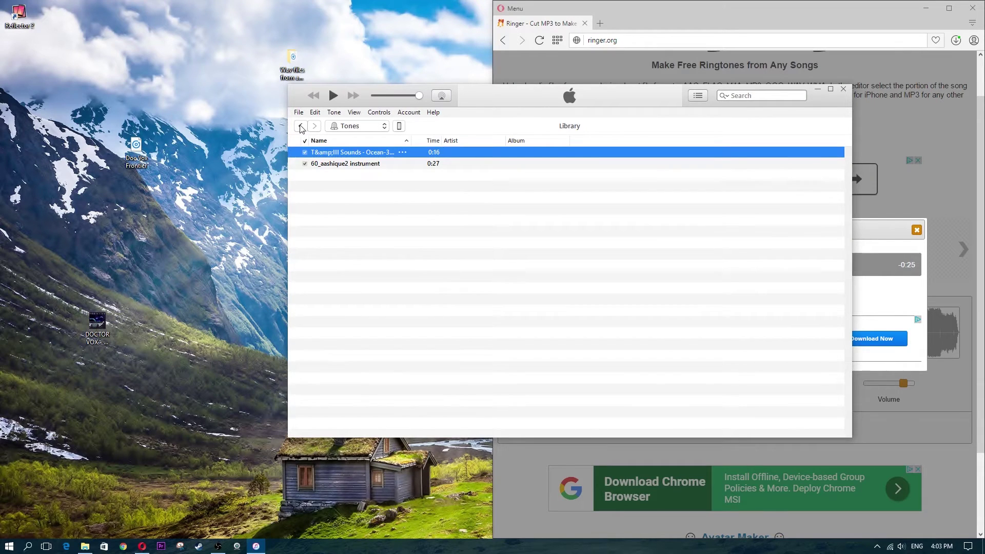
left_click(301, 127)
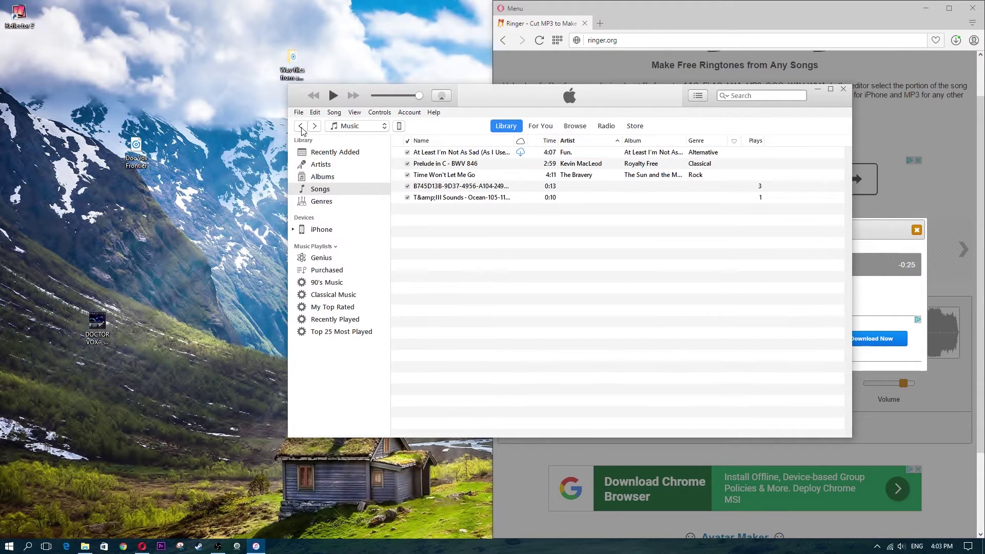
left_click(368, 128)
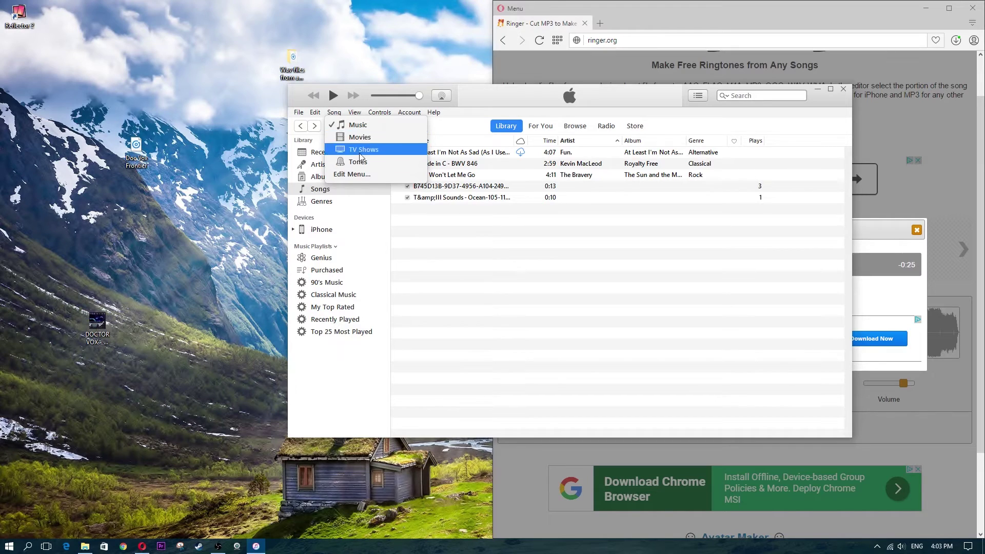
left_click(358, 175)
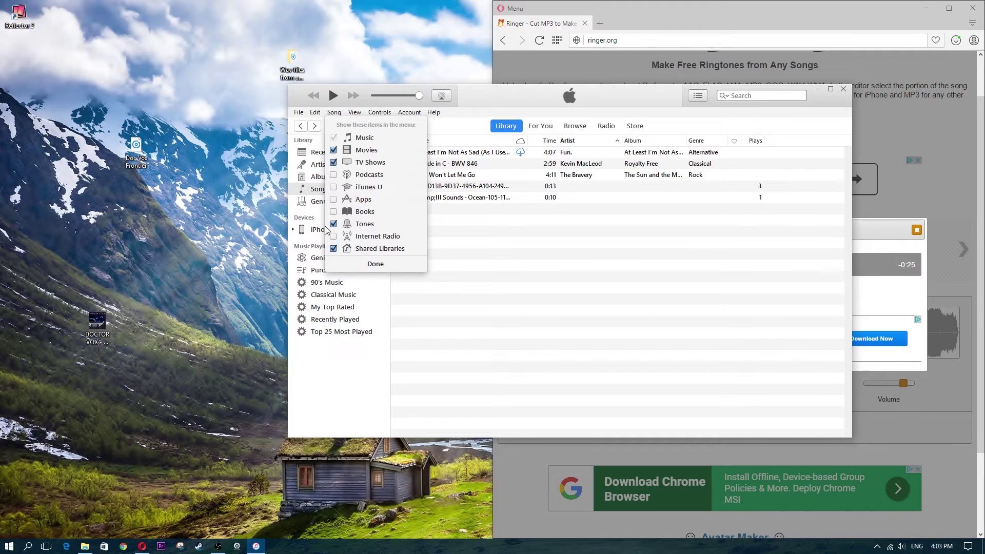
left_click(376, 264)
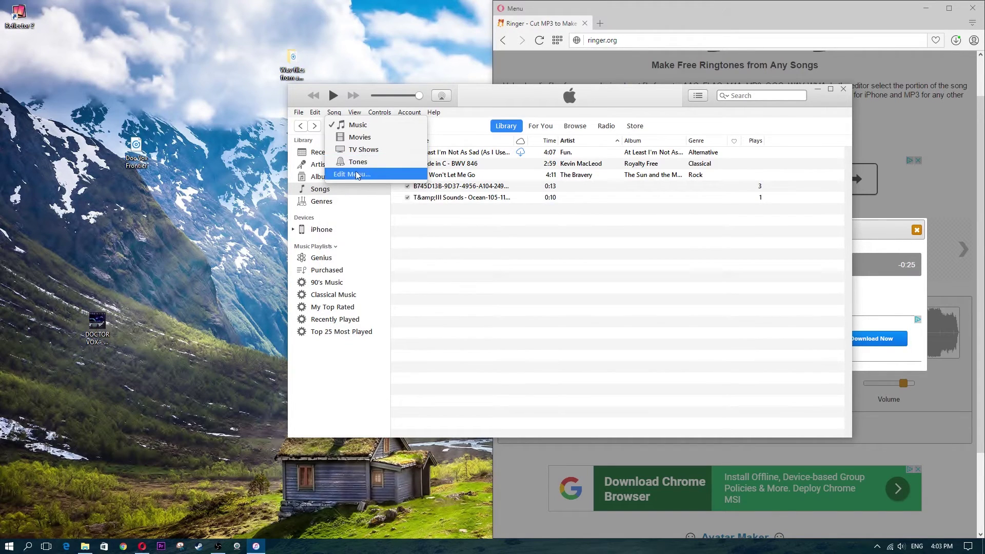
left_click(355, 162)
left_click(362, 128)
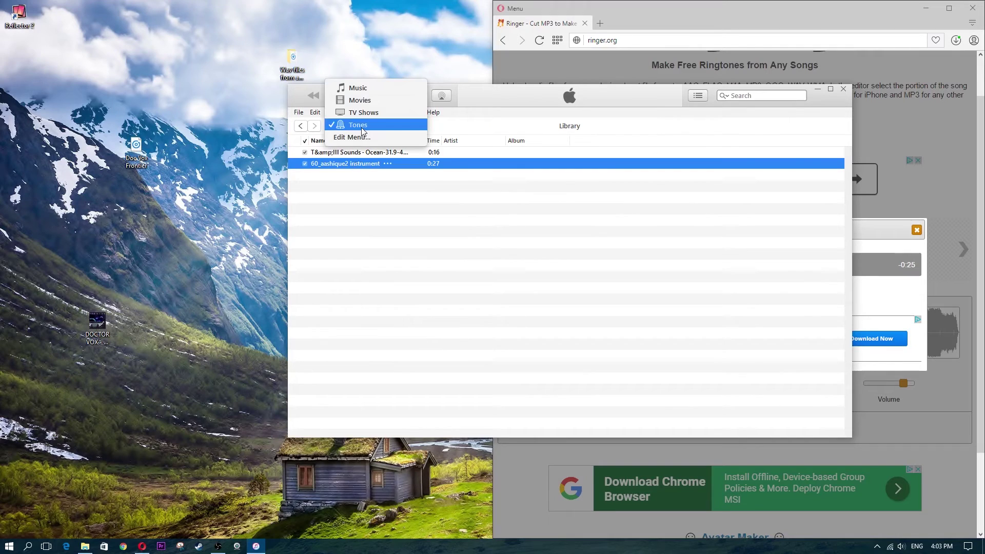
left_click(360, 96)
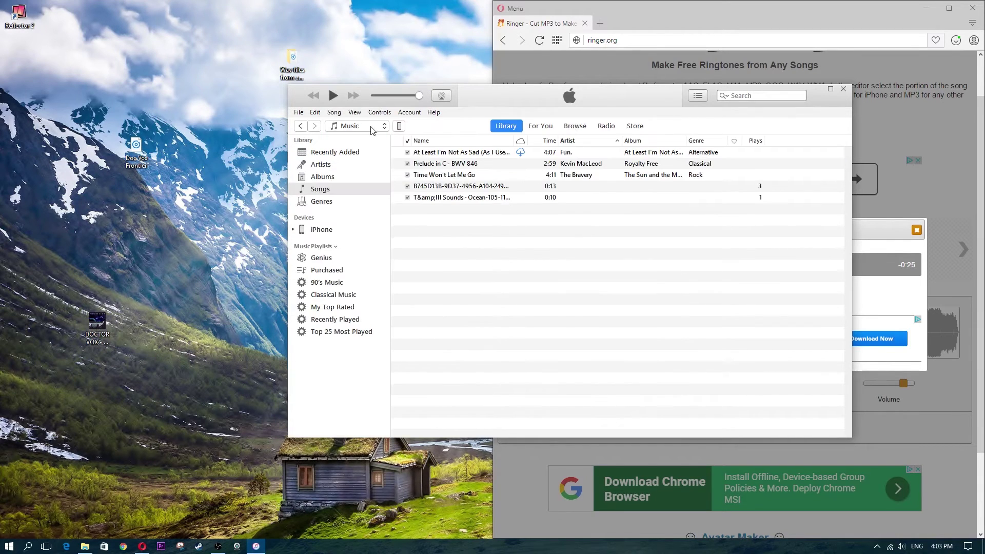
Switch the library from Music to Tones and move the window slightly lower beside the desktop files
left_click(374, 128)
left_click(368, 166)
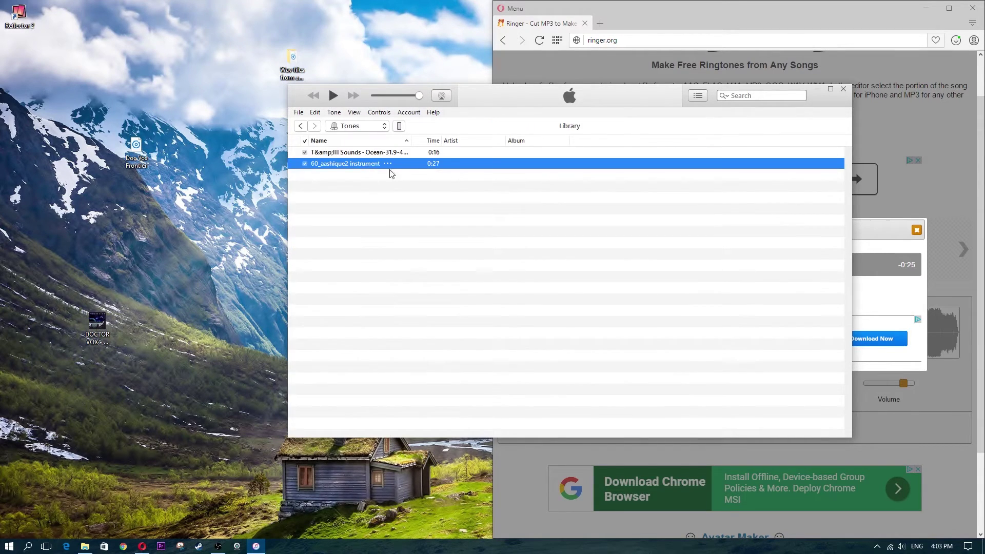
left_click_drag(500, 94, 534, 116)
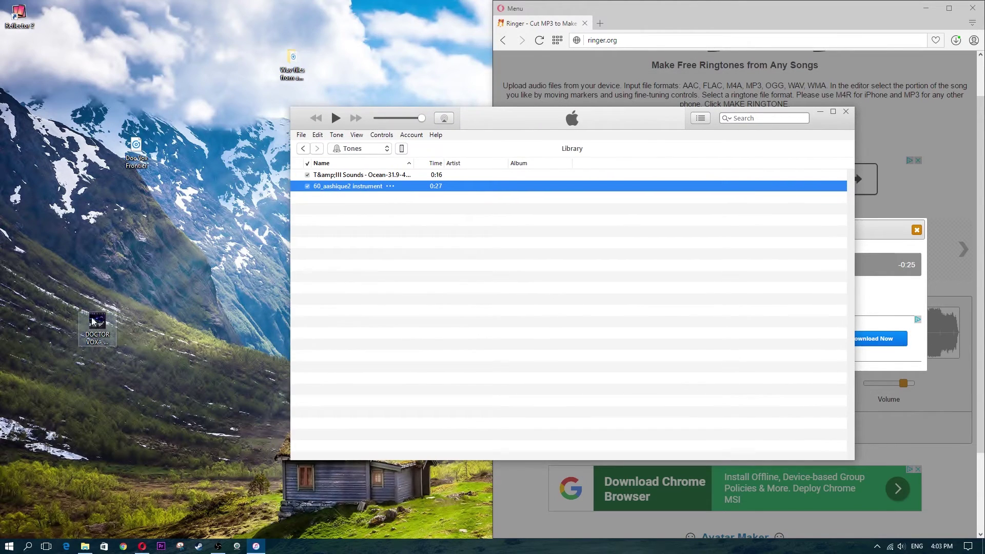
Add the Doc Vox Frontier ringtone file from the desktop to the Tones library and select the Frontier tone
left_click_drag(138, 154, 422, 222)
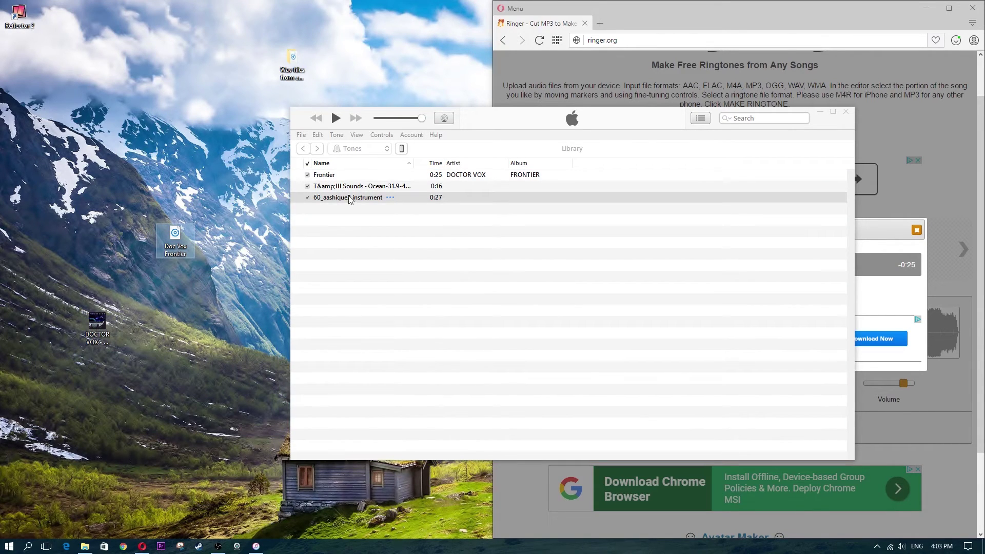
left_click(324, 179)
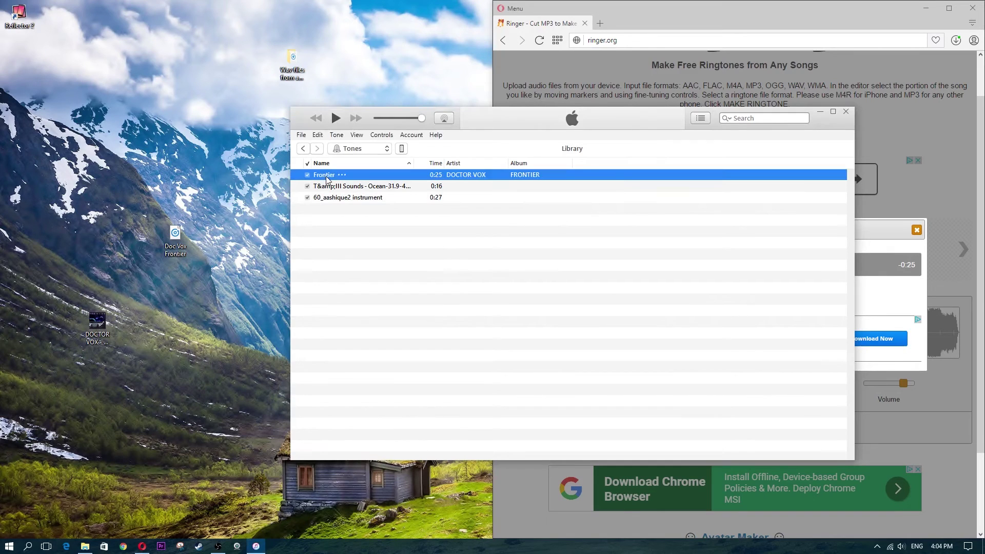
left_click_drag(325, 177, 418, 178)
right_click(359, 178)
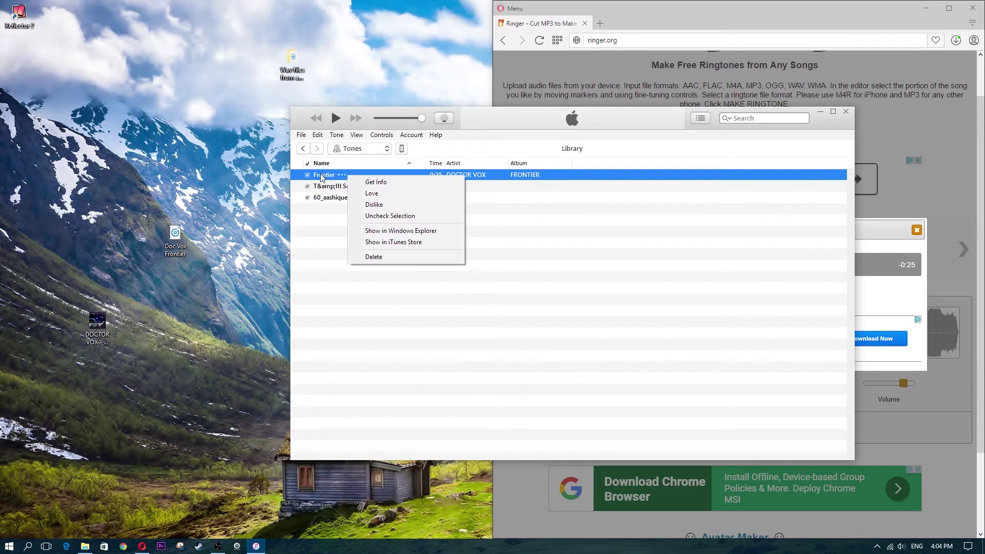
mouse_move(322, 177)
left_mouse_down()
mouse_move(411, 182)
mouse_move(328, 177)
left_mouse_up()
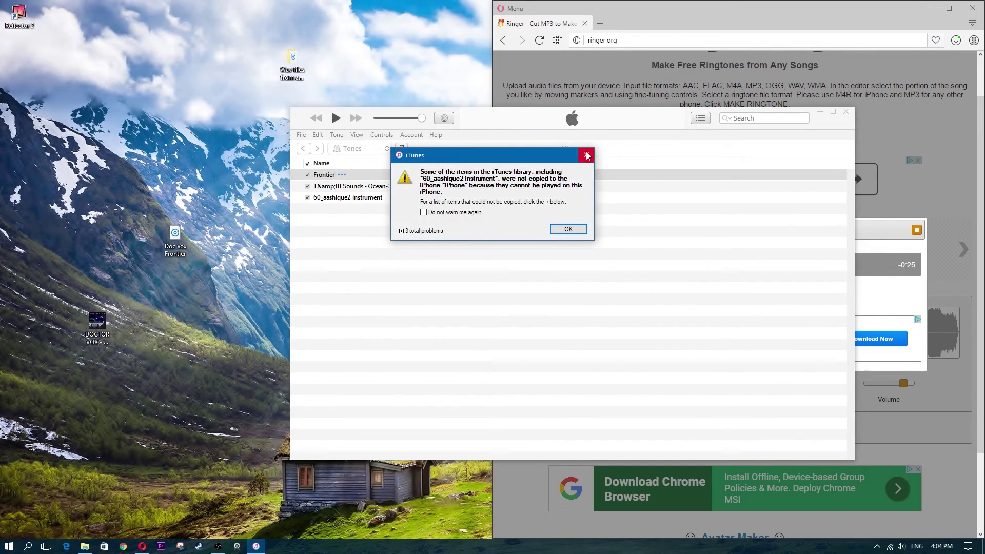
Dismiss the iTunes copy warning and open the connected iPhone's Tones sync settings
left_click(588, 155)
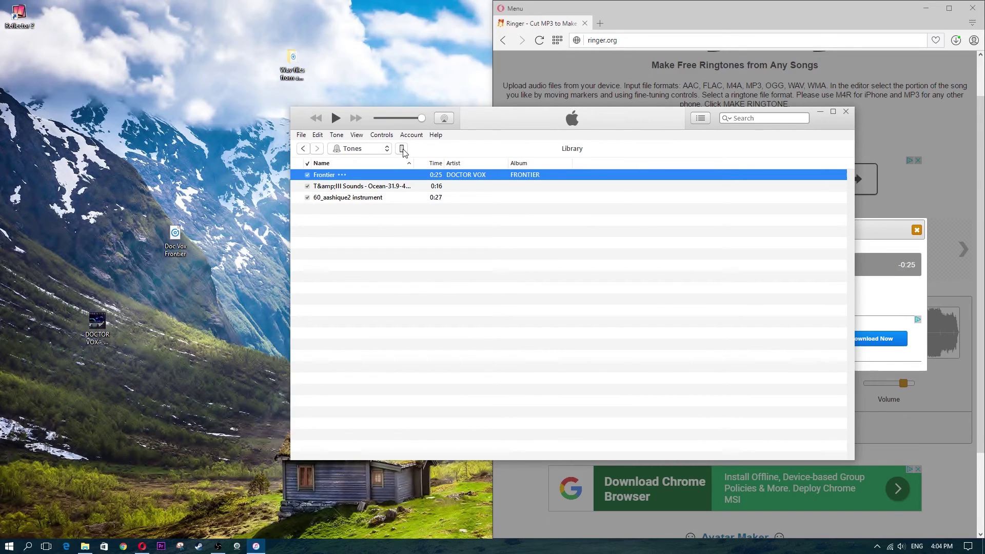
left_click(402, 149)
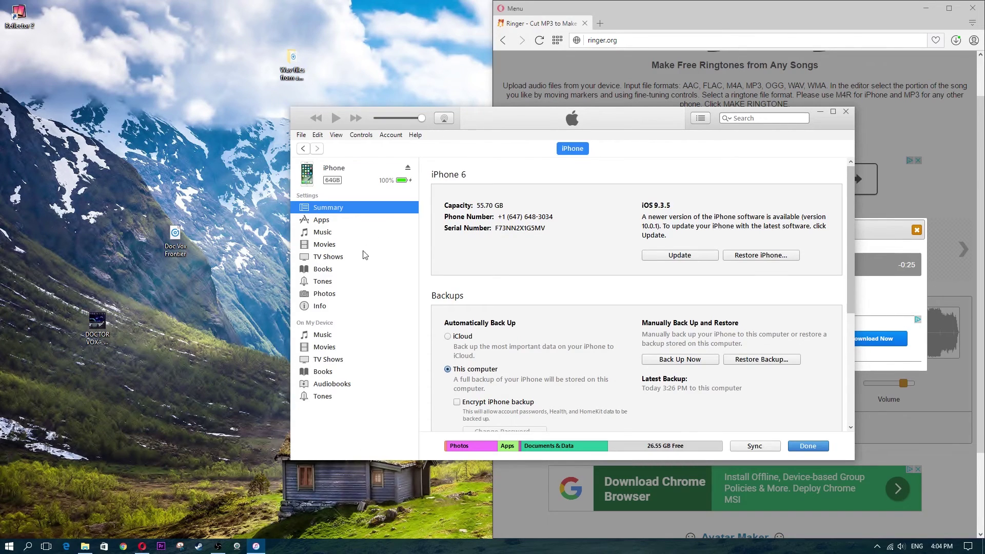
left_click(326, 282)
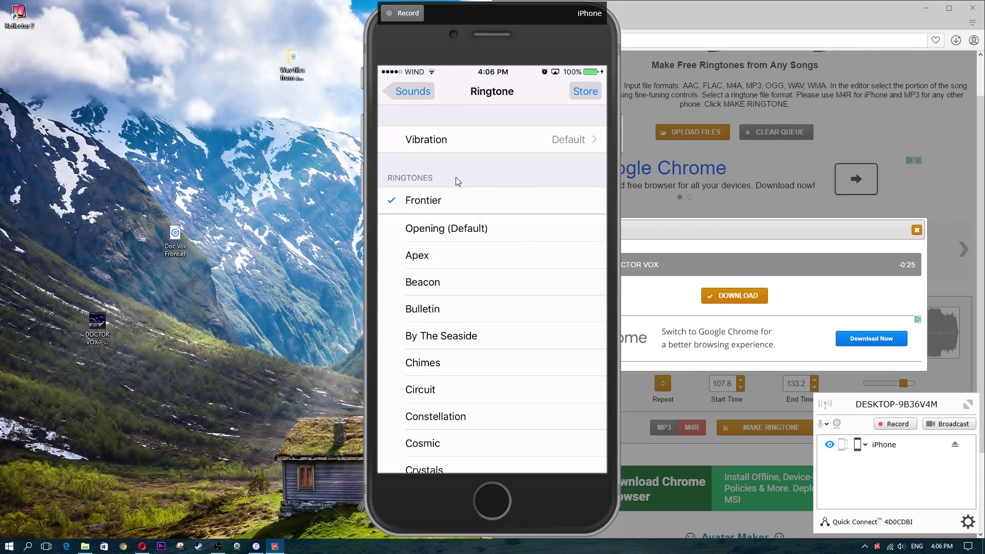
Move the mirrored iPhone window in Reflector over the desktop, clear of the browser window
left_click_drag(513, 11, 337, 26)
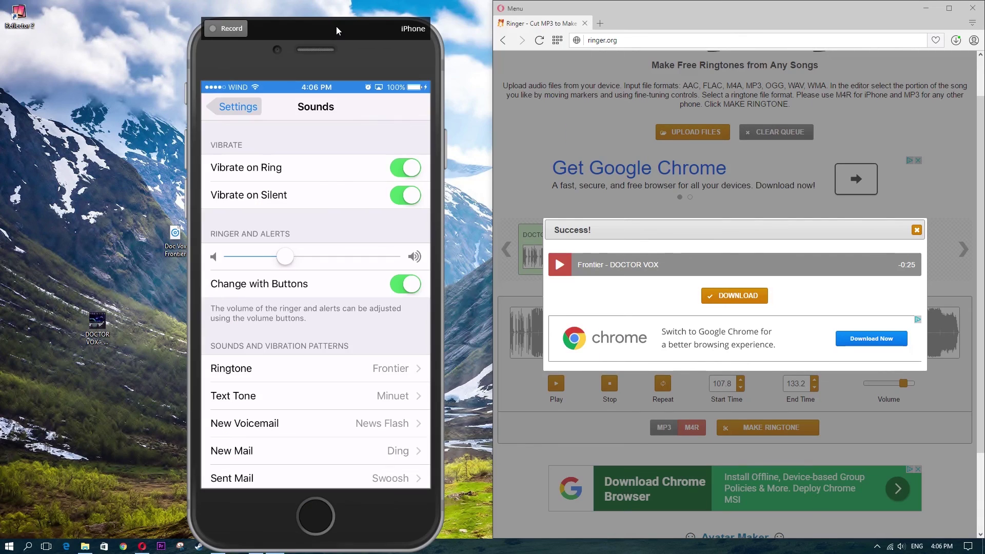